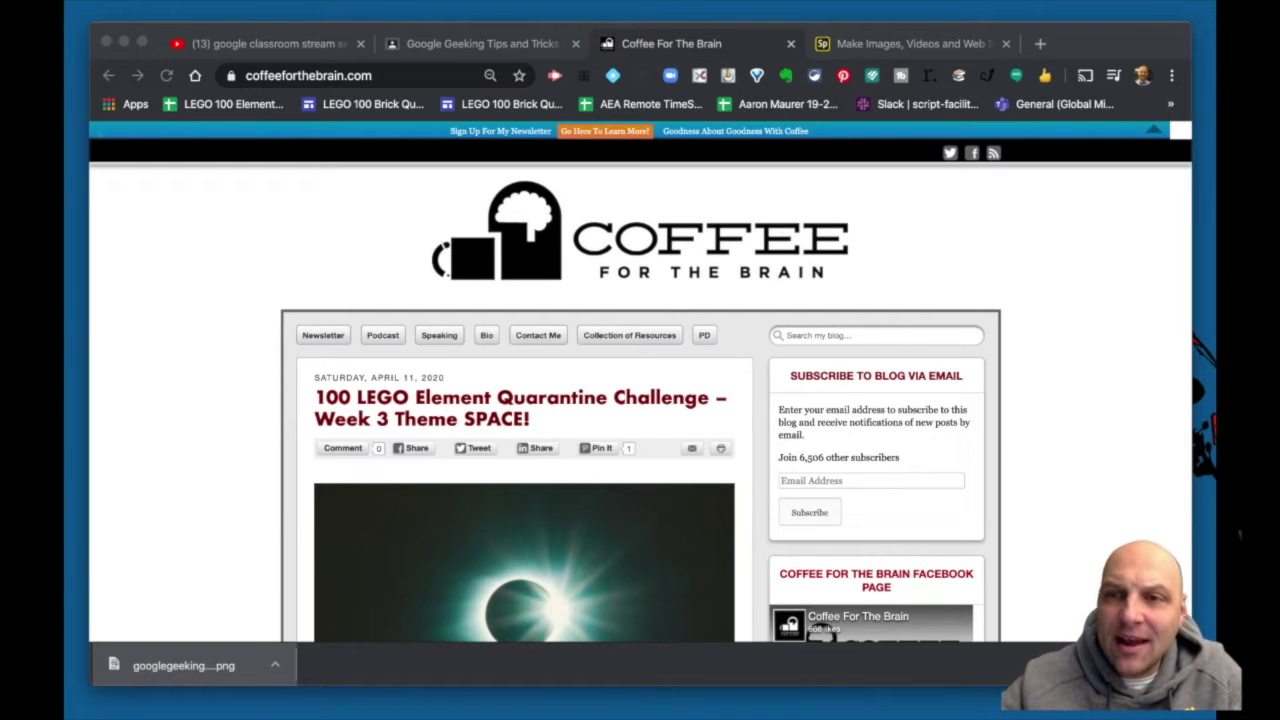
click(1118, 115)
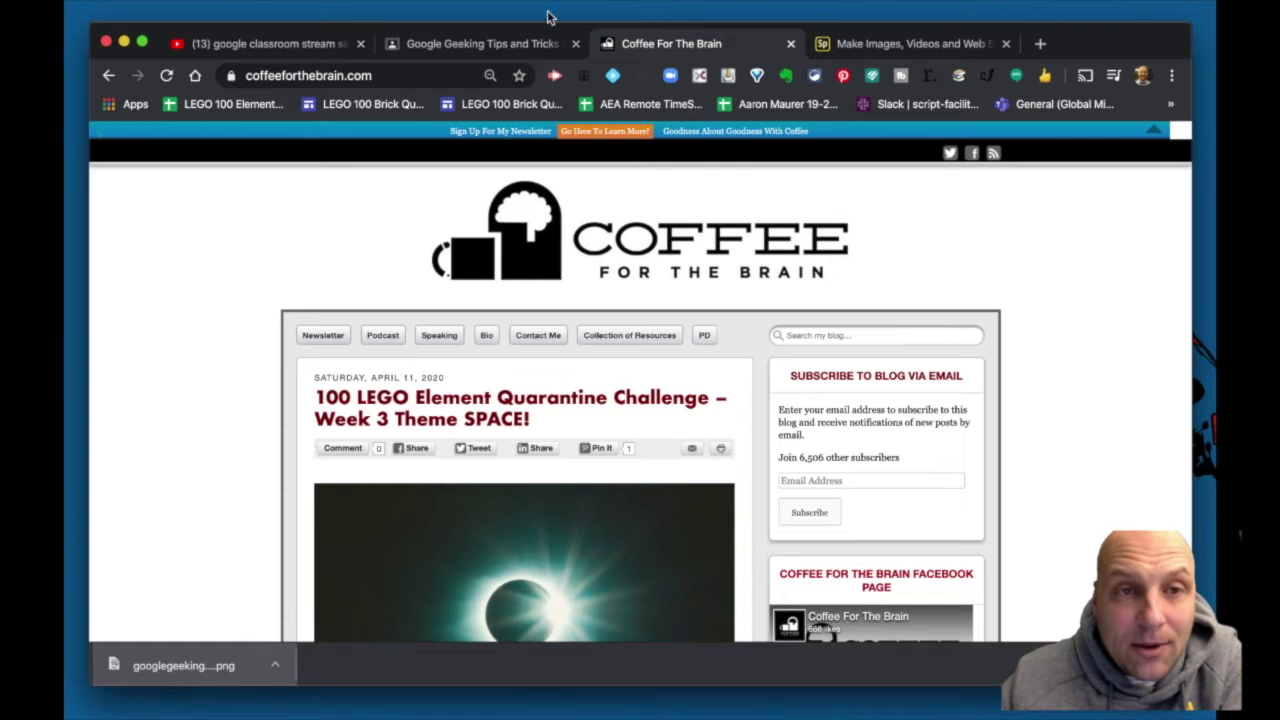
click(298, 73)
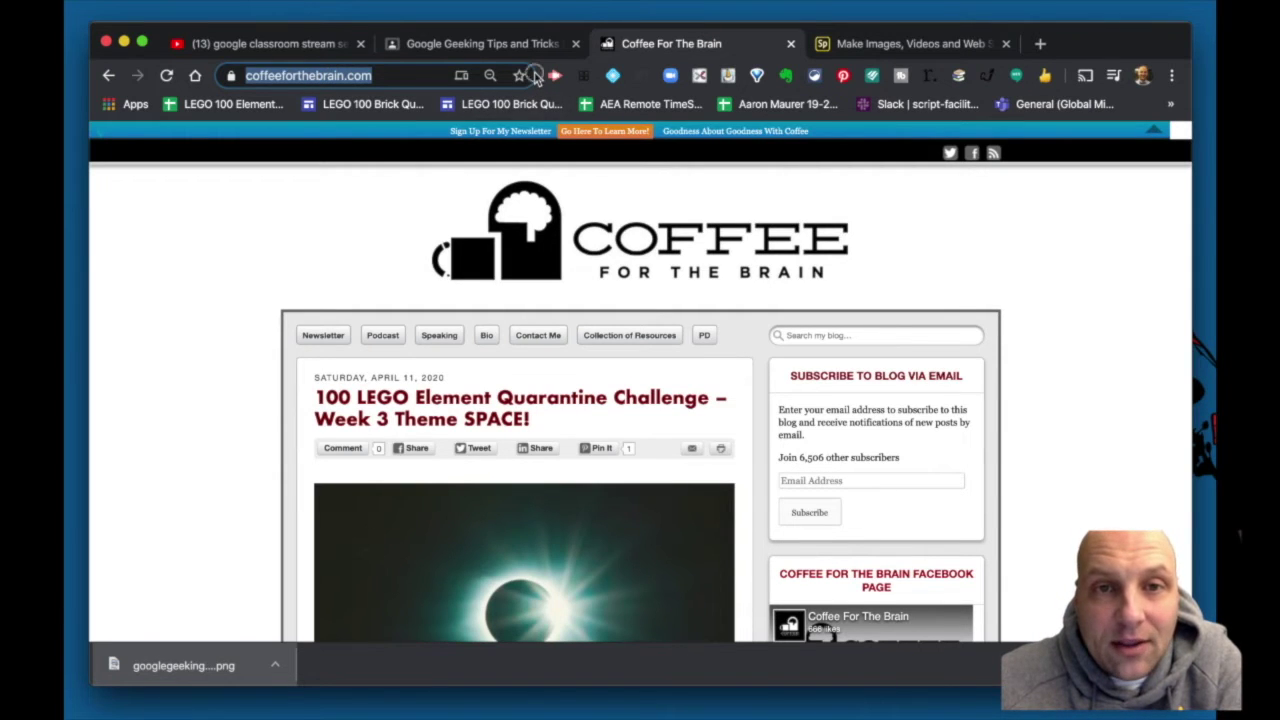
drag(538, 77, 509, 78)
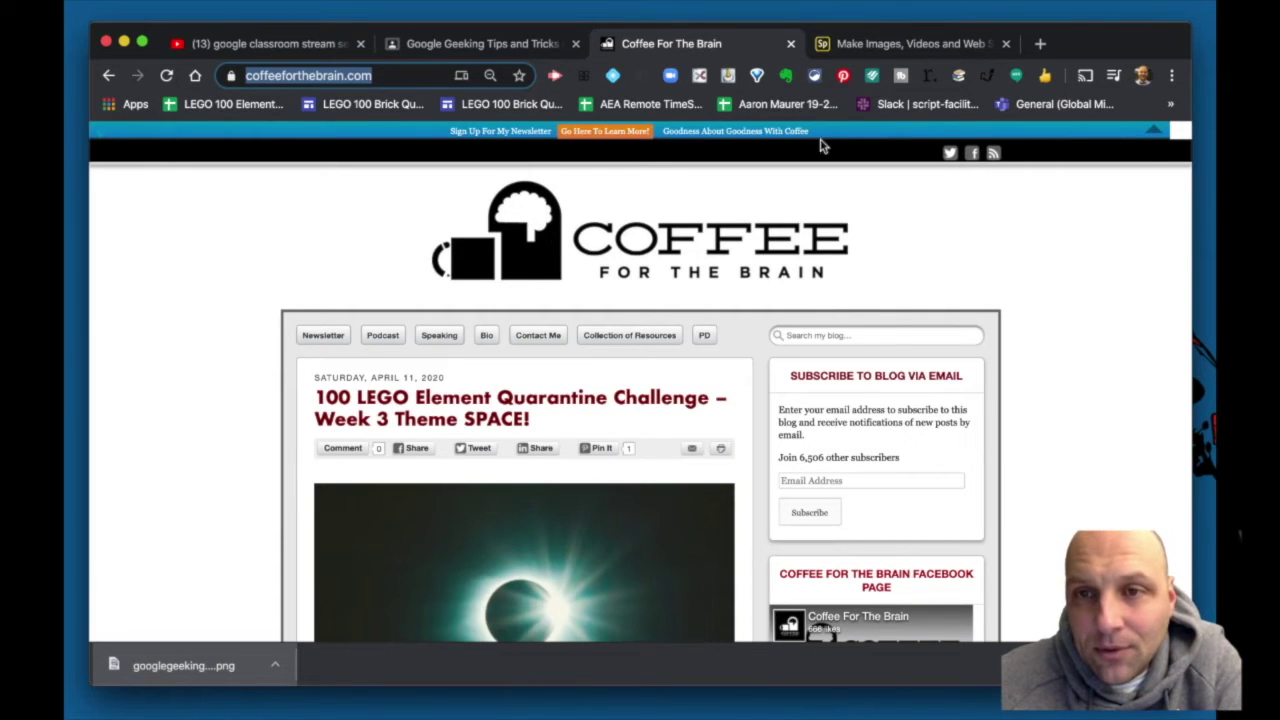
Hide the Readwise and Free Email Signature Generator by cloudHQ extension icons in the Chrome menu.
right_click(928, 77)
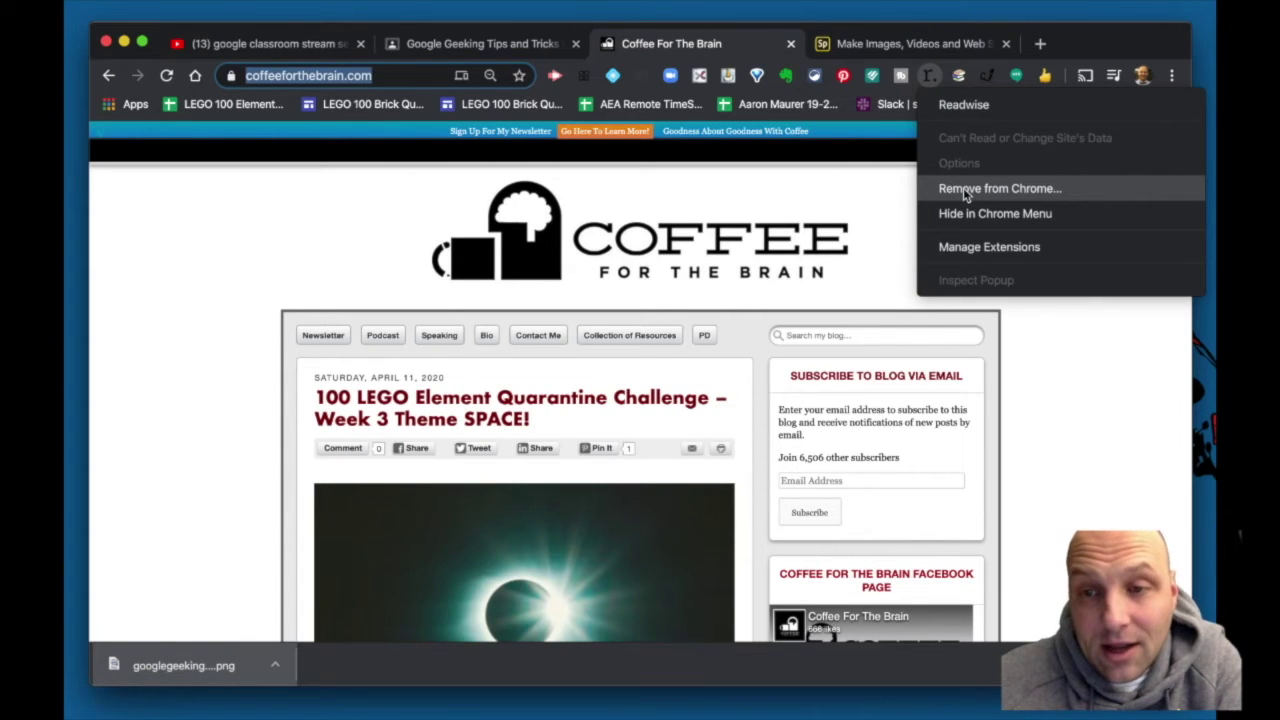
click(965, 214)
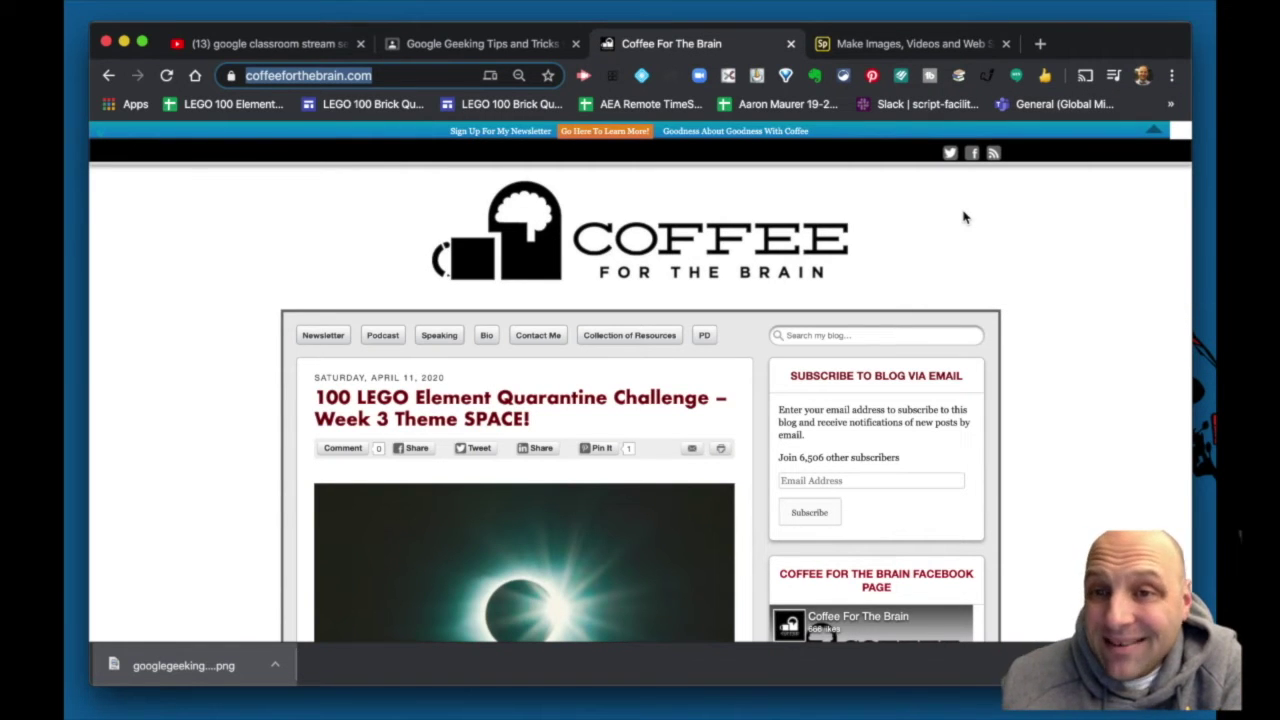
right_click(987, 78)
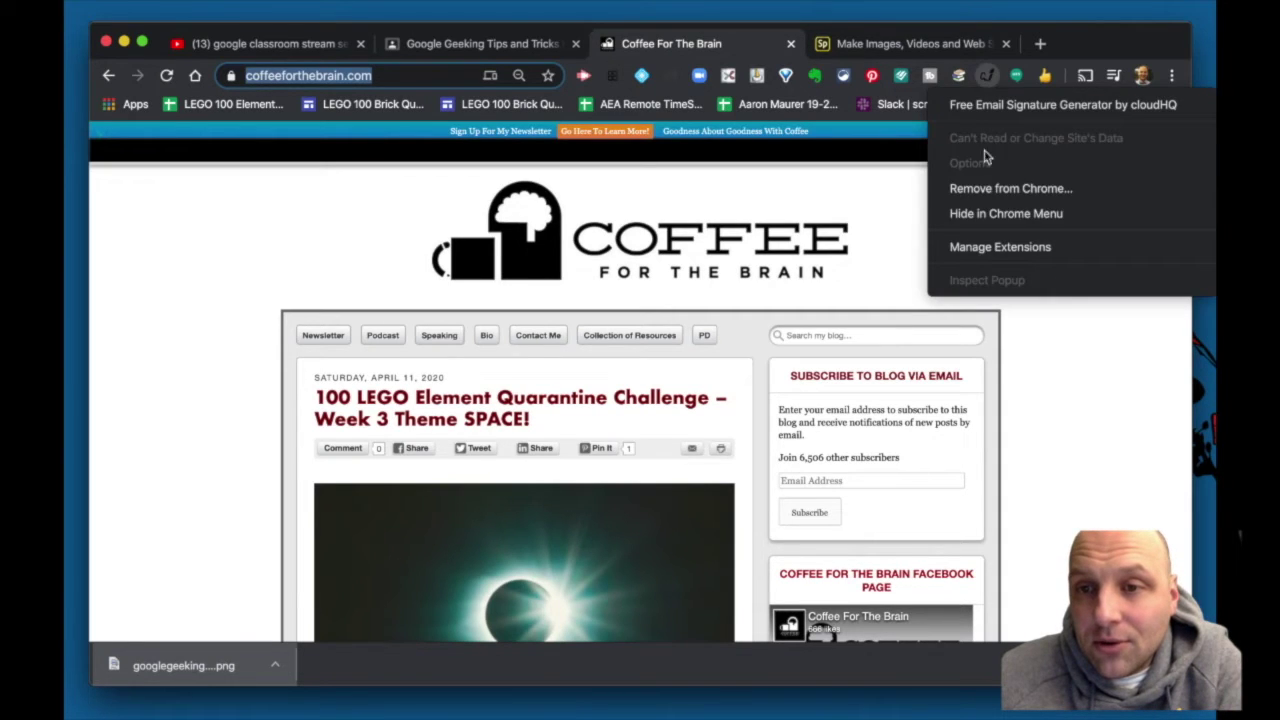
click(983, 210)
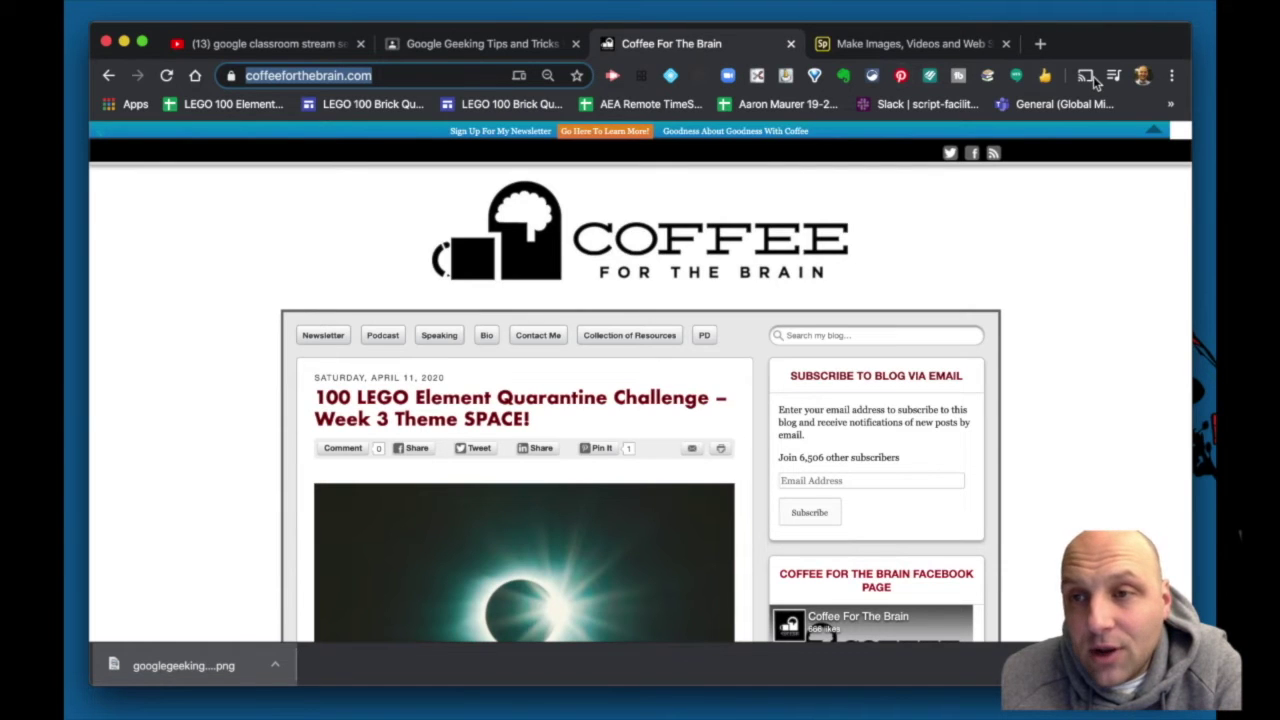
Open Chrome's Extensions management page.
click(1172, 78)
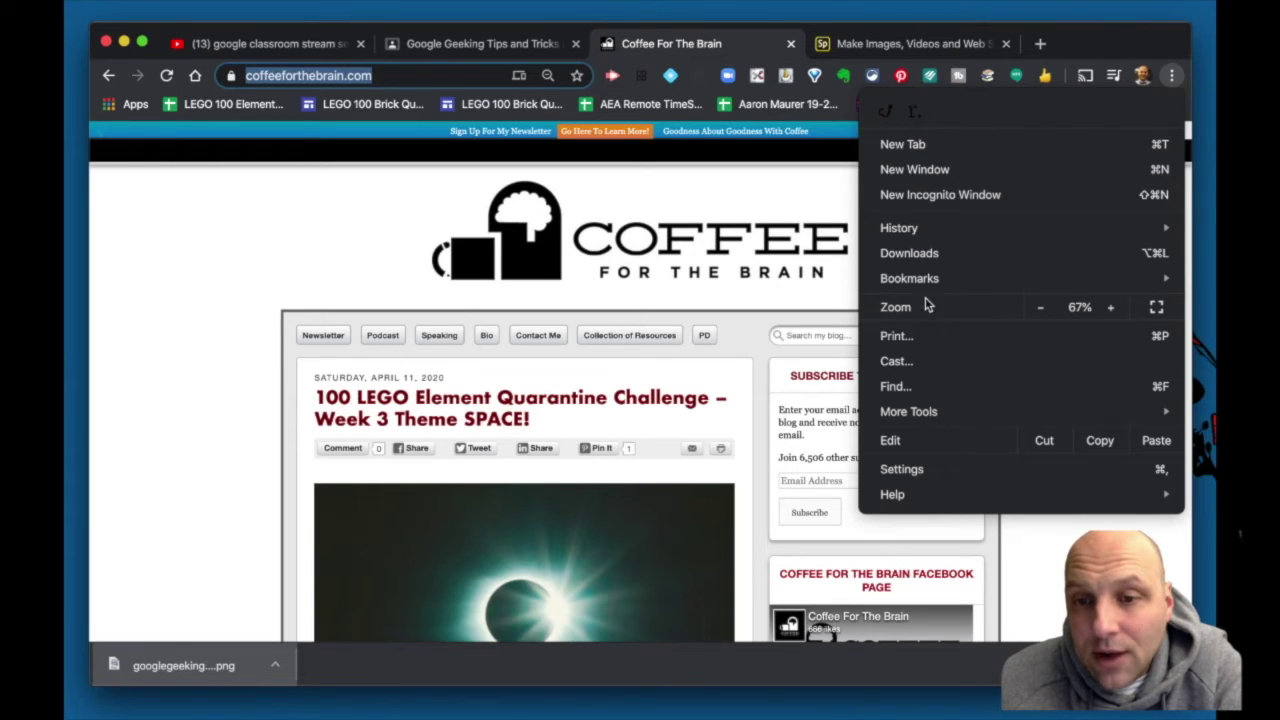
mouse_move(918, 418)
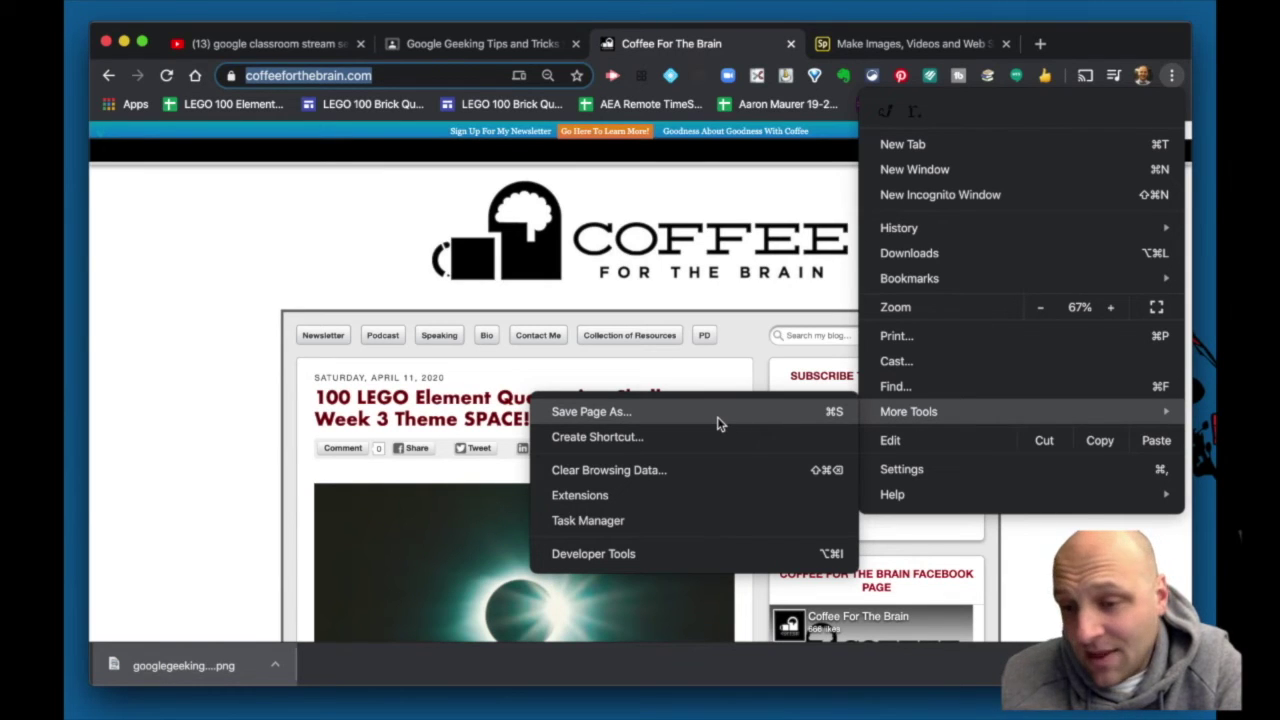
click(646, 498)
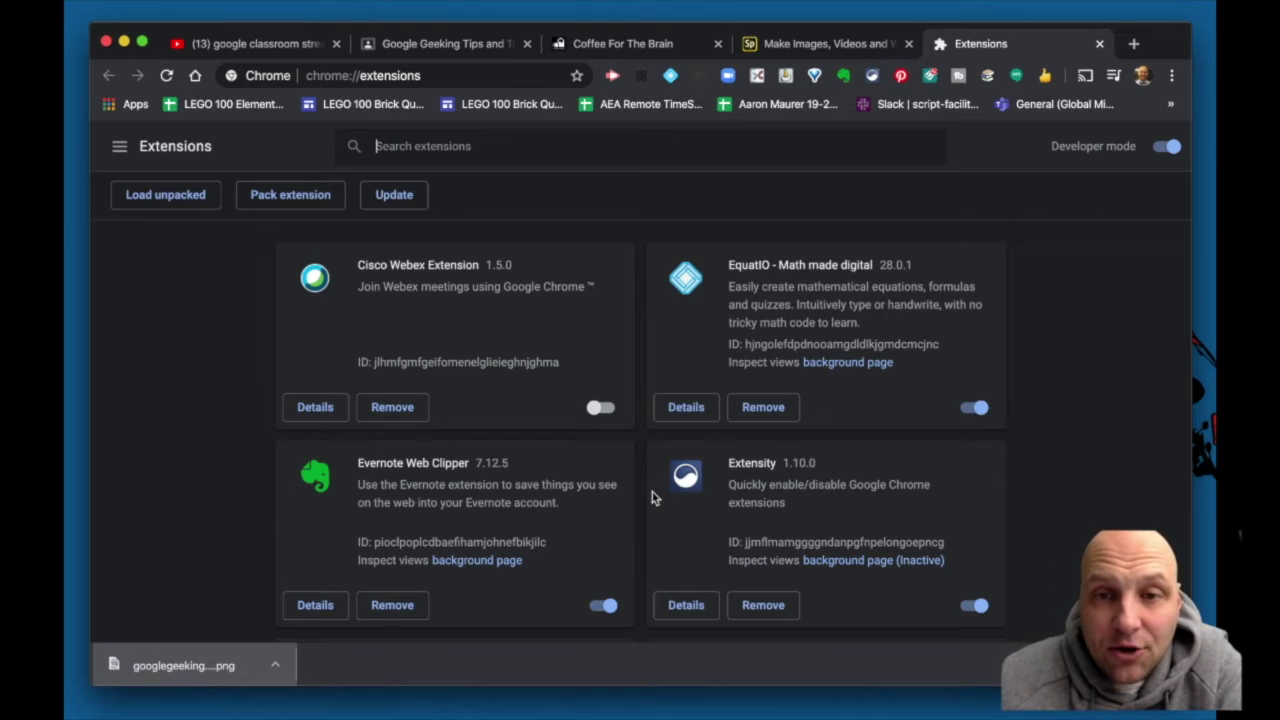
Look through the whole list of installed extensions, from Cisco Webex Extension to Zoom Scheduler.
scroll(652, 497, down, 3)
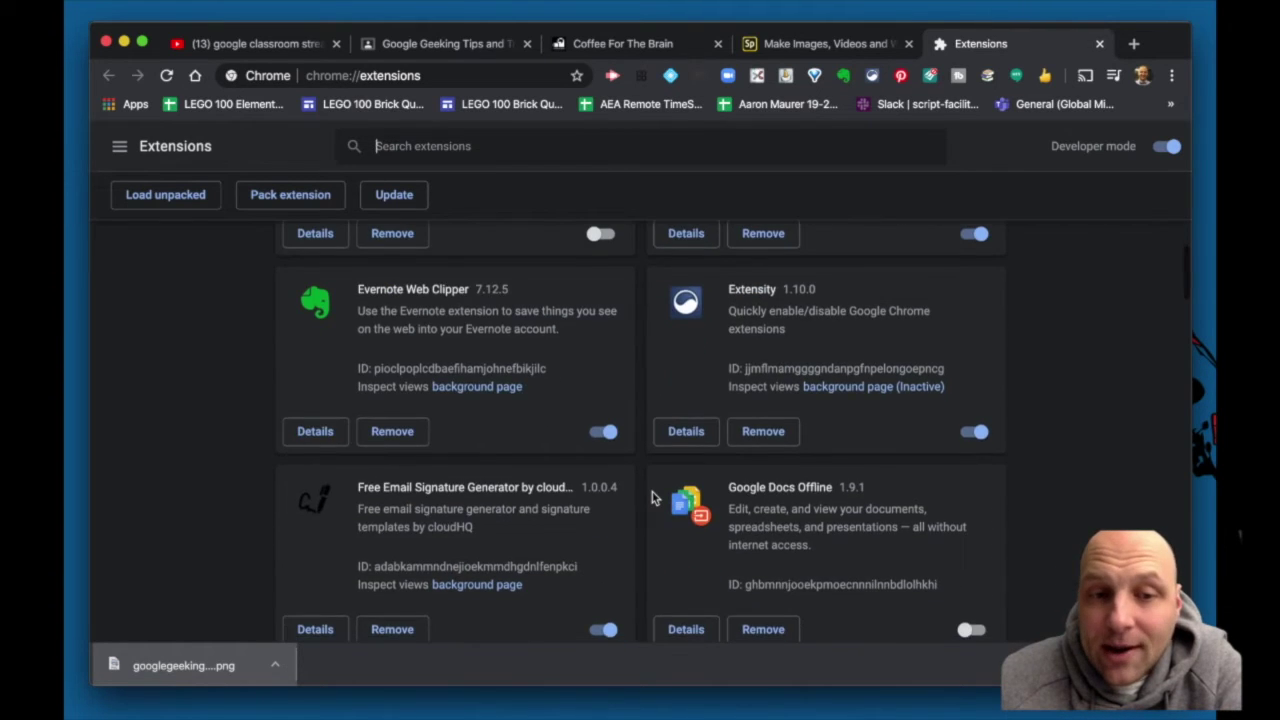
scroll(652, 497, down, 2)
scroll(652, 497, down, 4)
scroll(652, 497, down, 4)
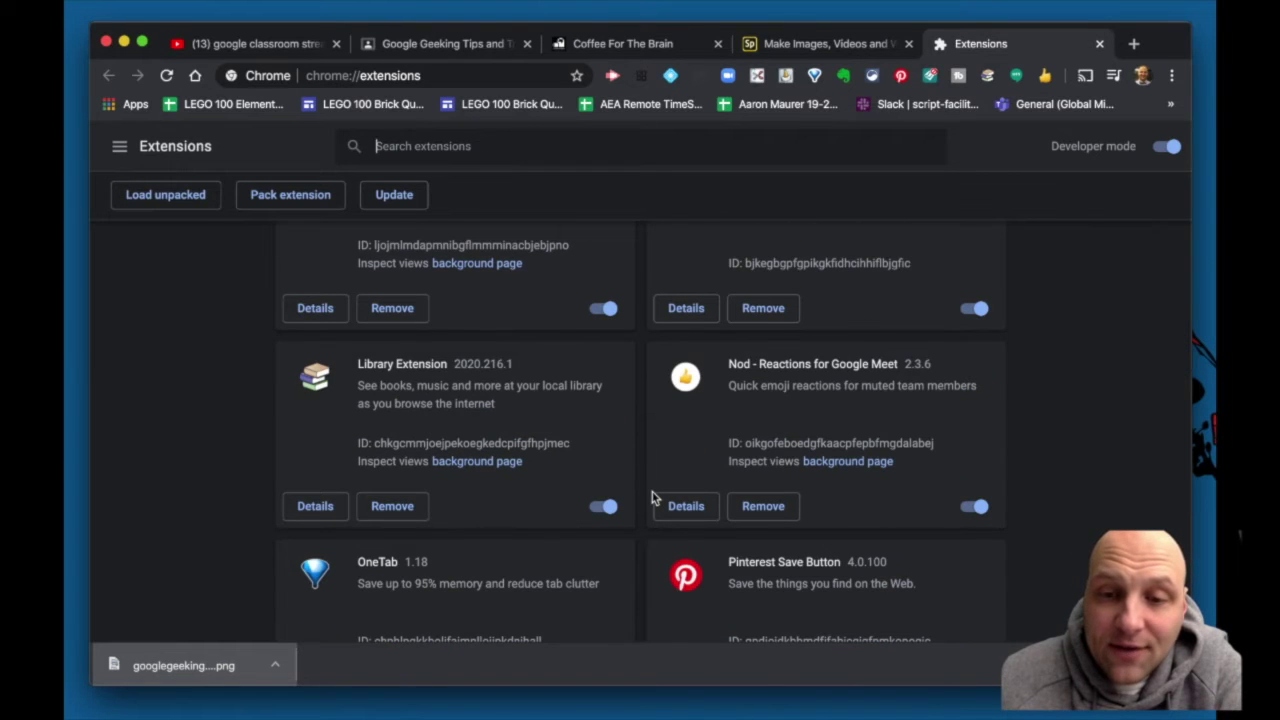
scroll(652, 495, down, 2)
scroll(652, 497, down, 1)
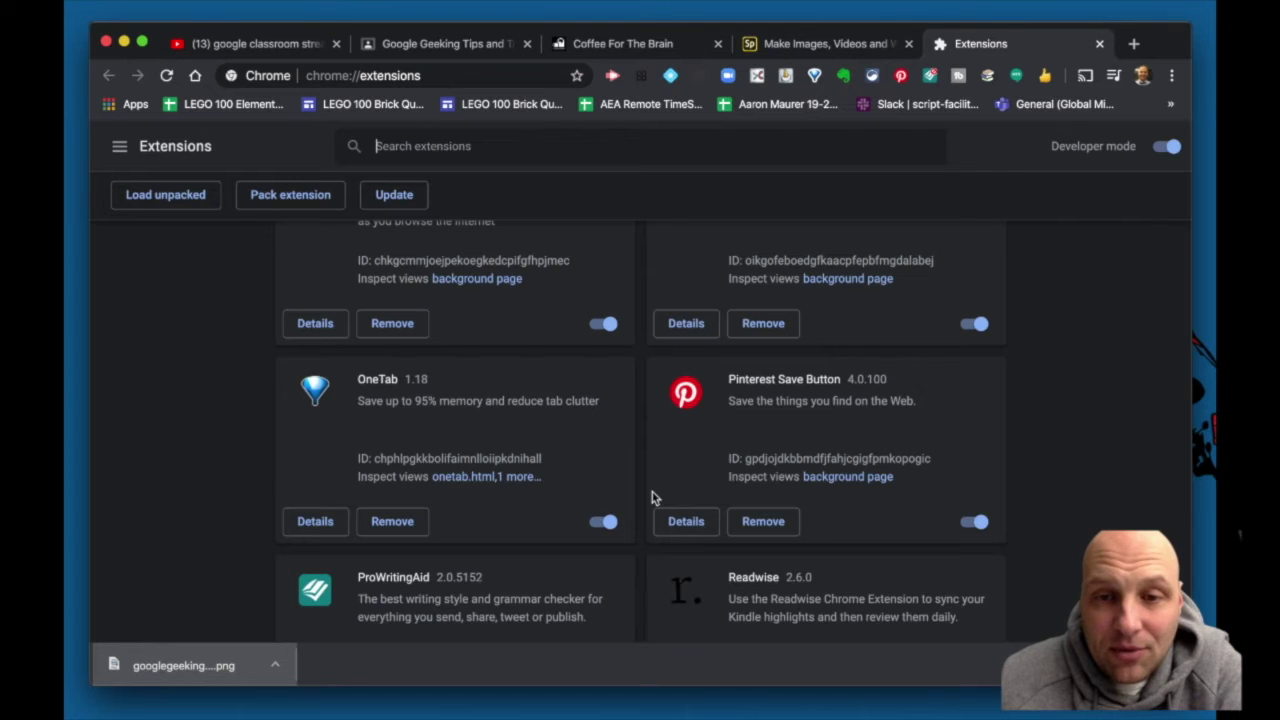
scroll(652, 497, down, 5)
scroll(652, 497, down, 4)
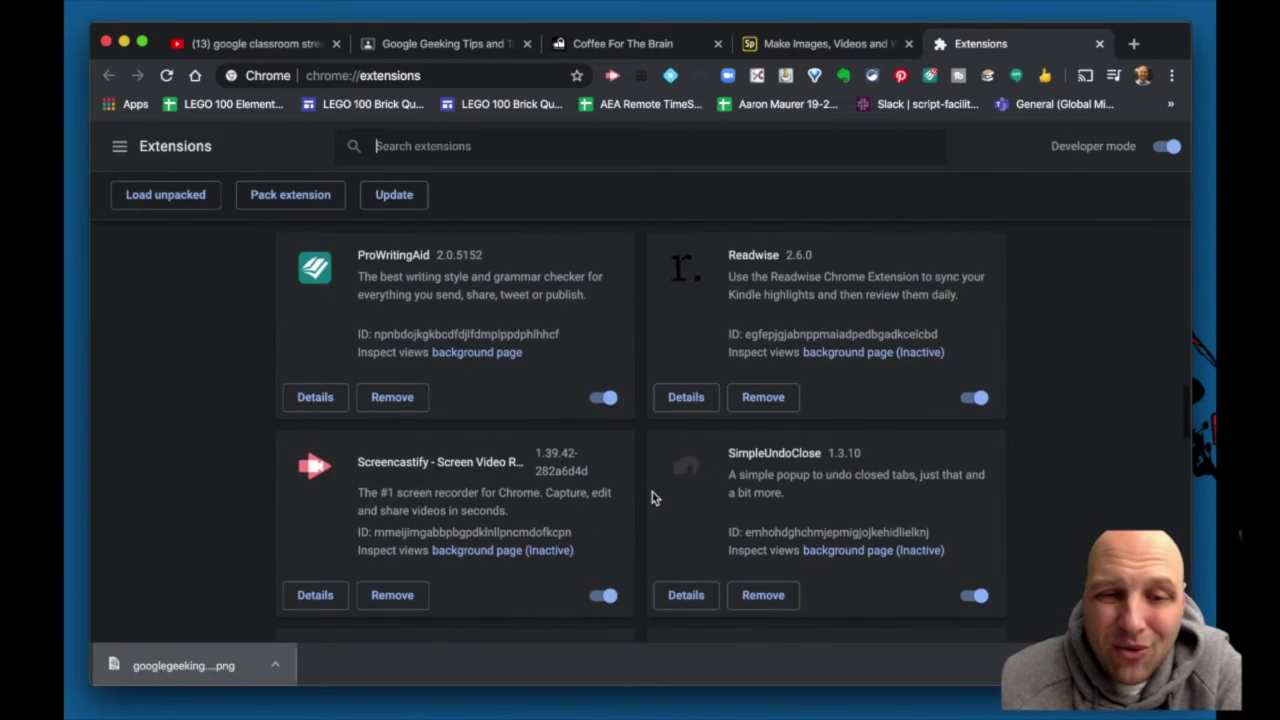
scroll(652, 497, down, 4)
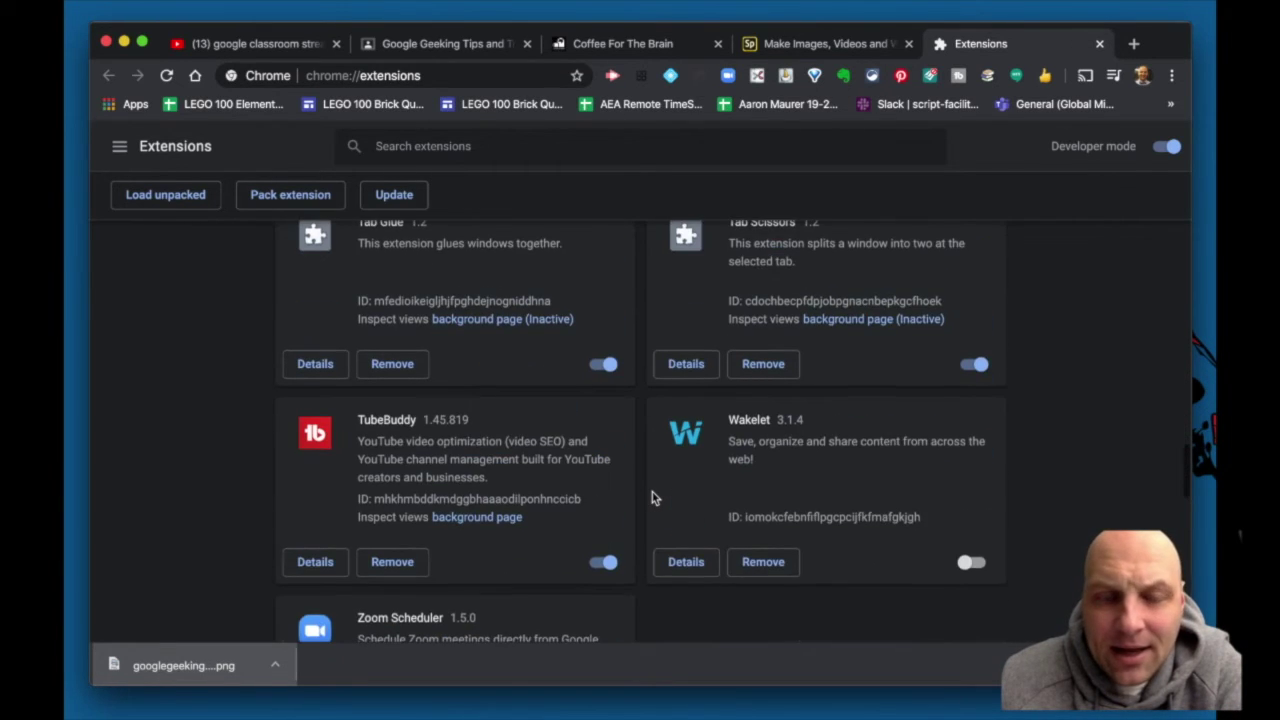
scroll(652, 497, down, 2)
scroll(652, 497, up, 15)
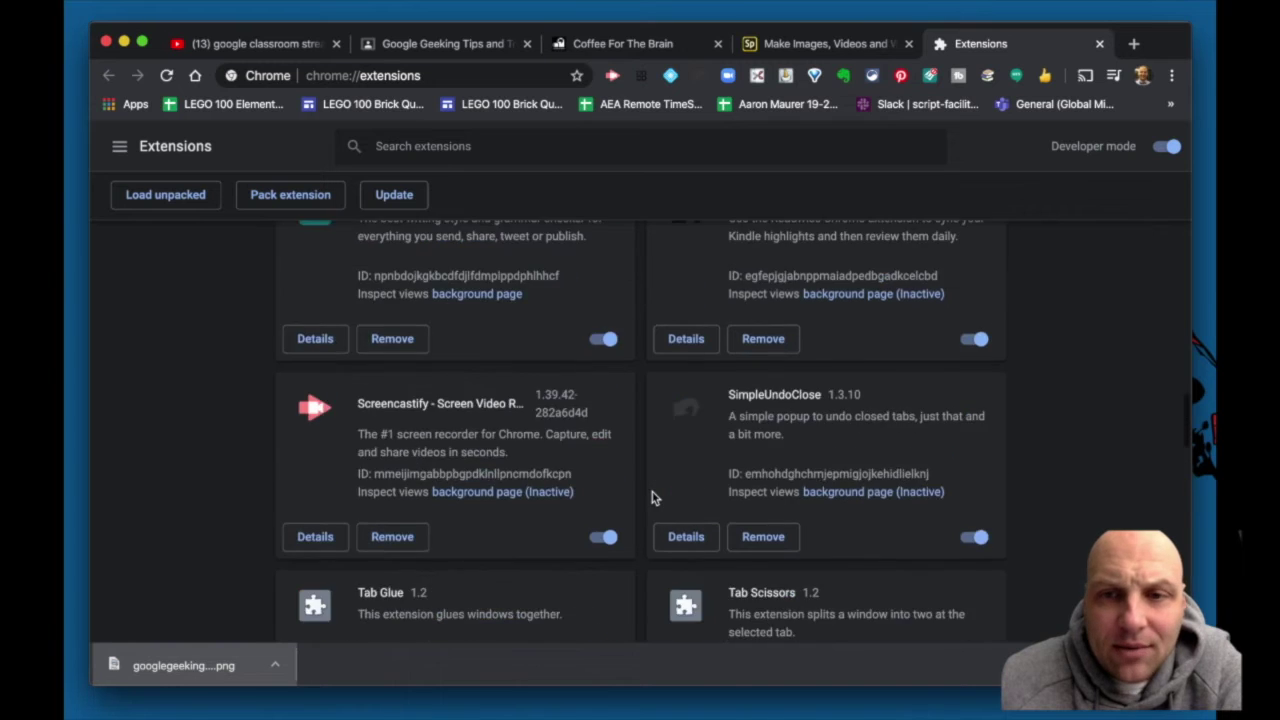
scroll(652, 497, up, 10)
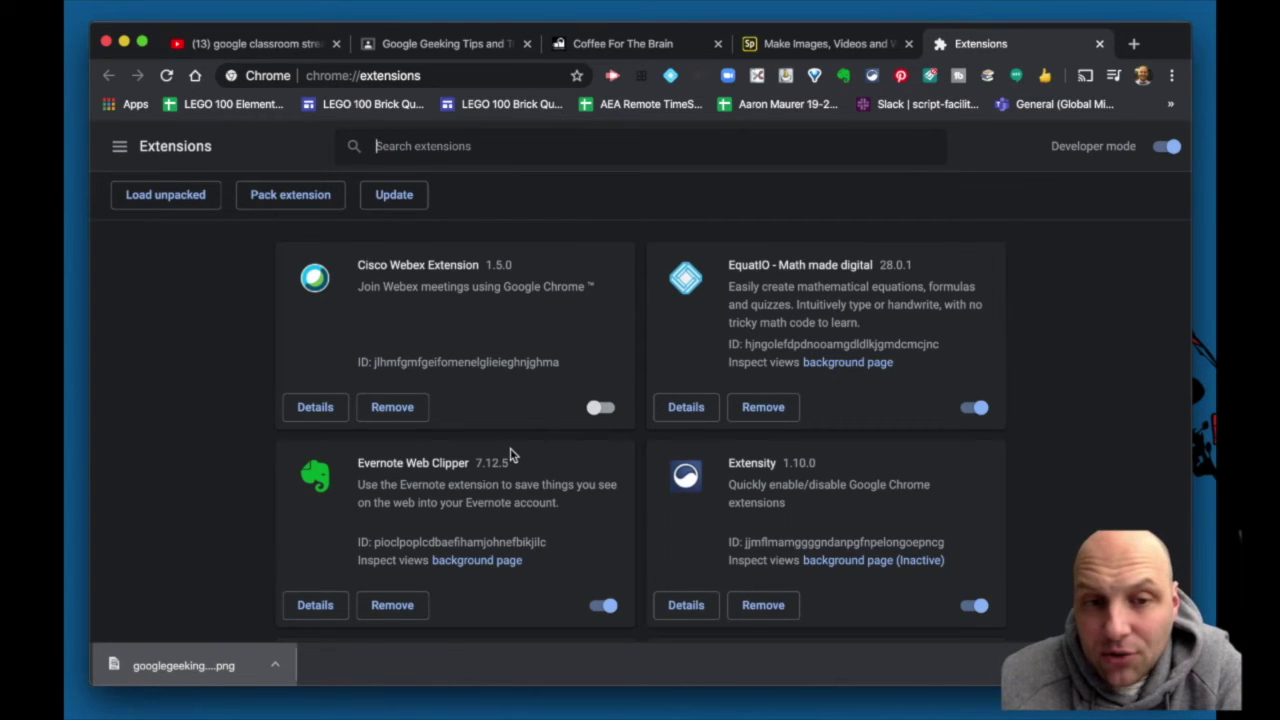
Turn off the Google Meet Enhancement Suite extension and close the Extensions page.
scroll(520, 555, down, 5)
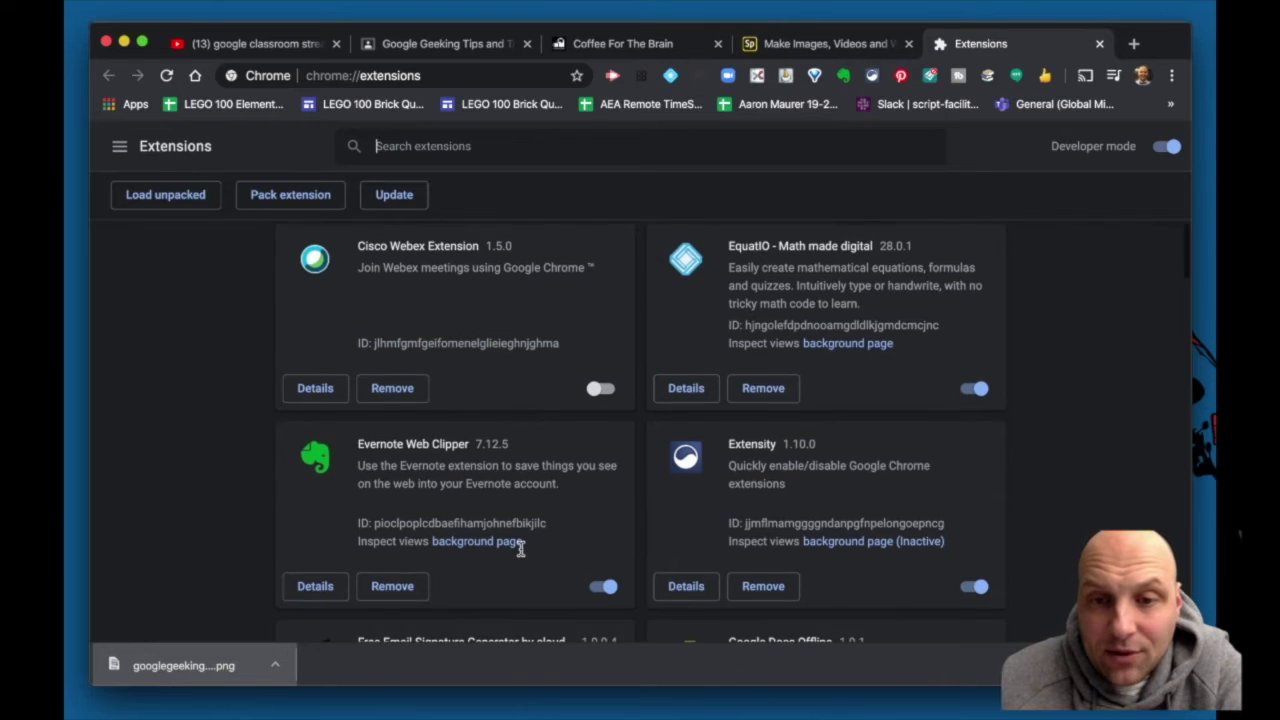
scroll(520, 555, down, 3)
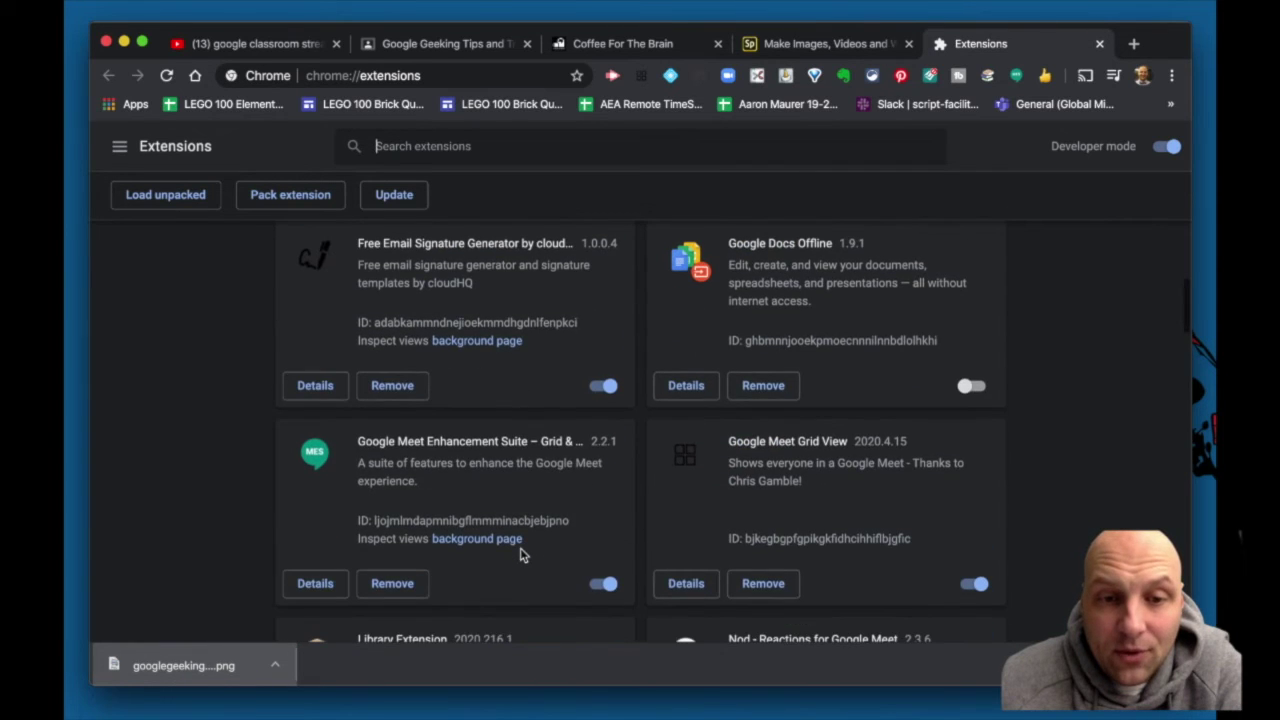
scroll(520, 555, down, 3)
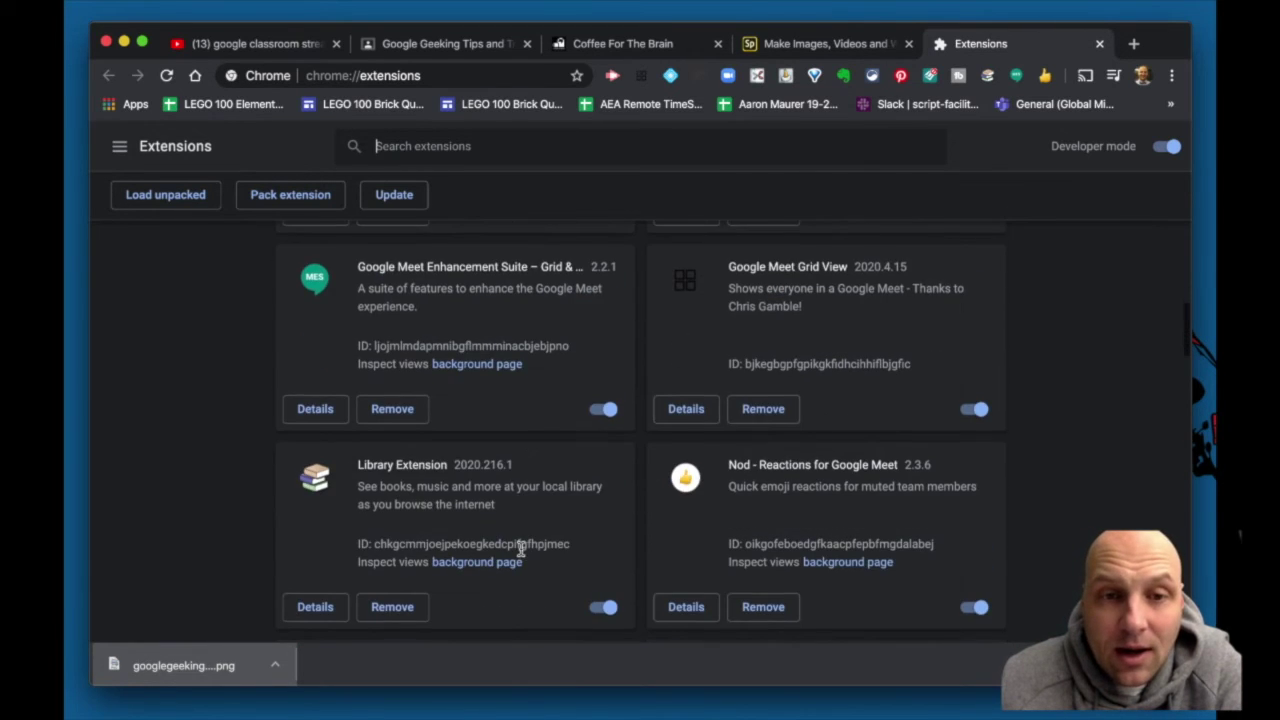
click(604, 410)
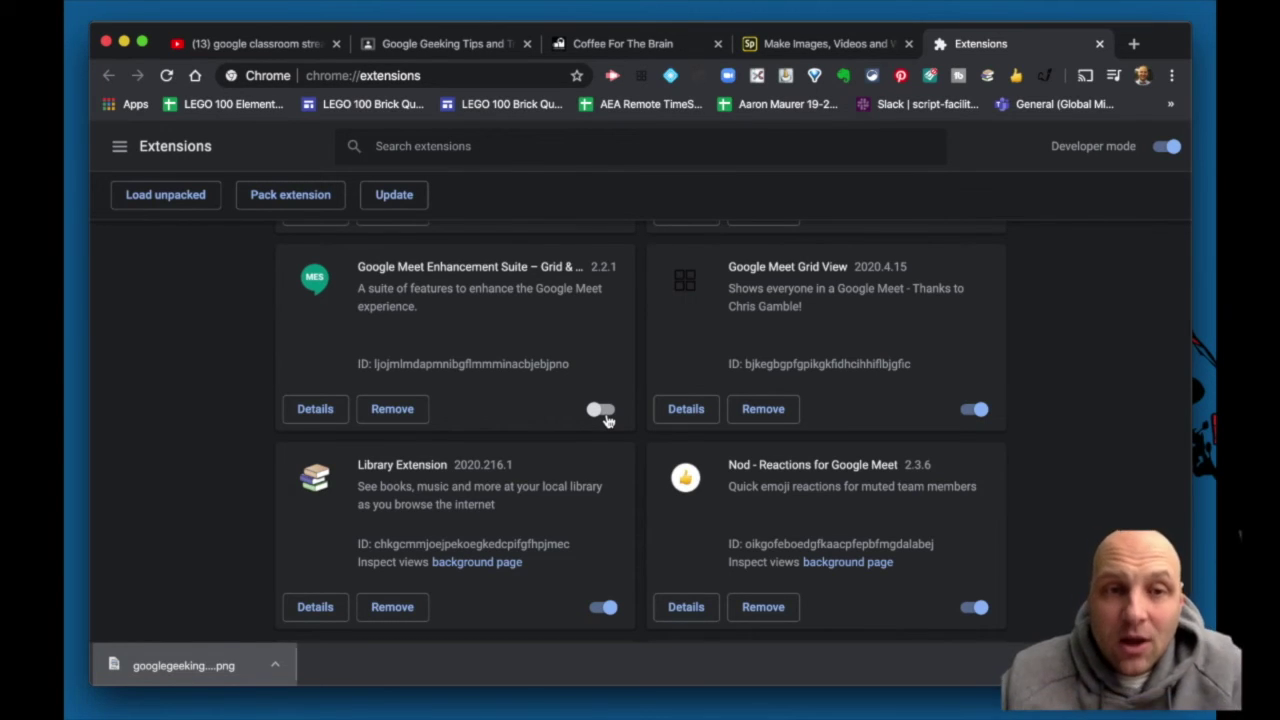
scroll(605, 420, up, 10)
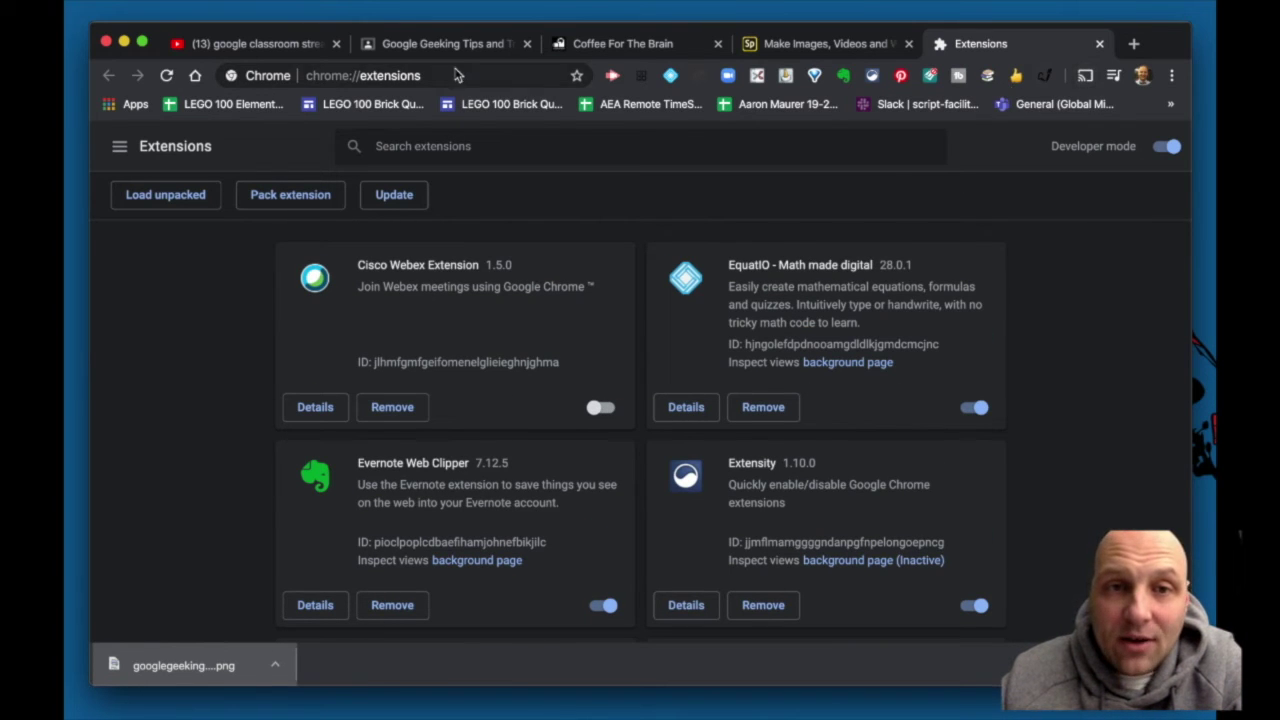
click(1100, 44)
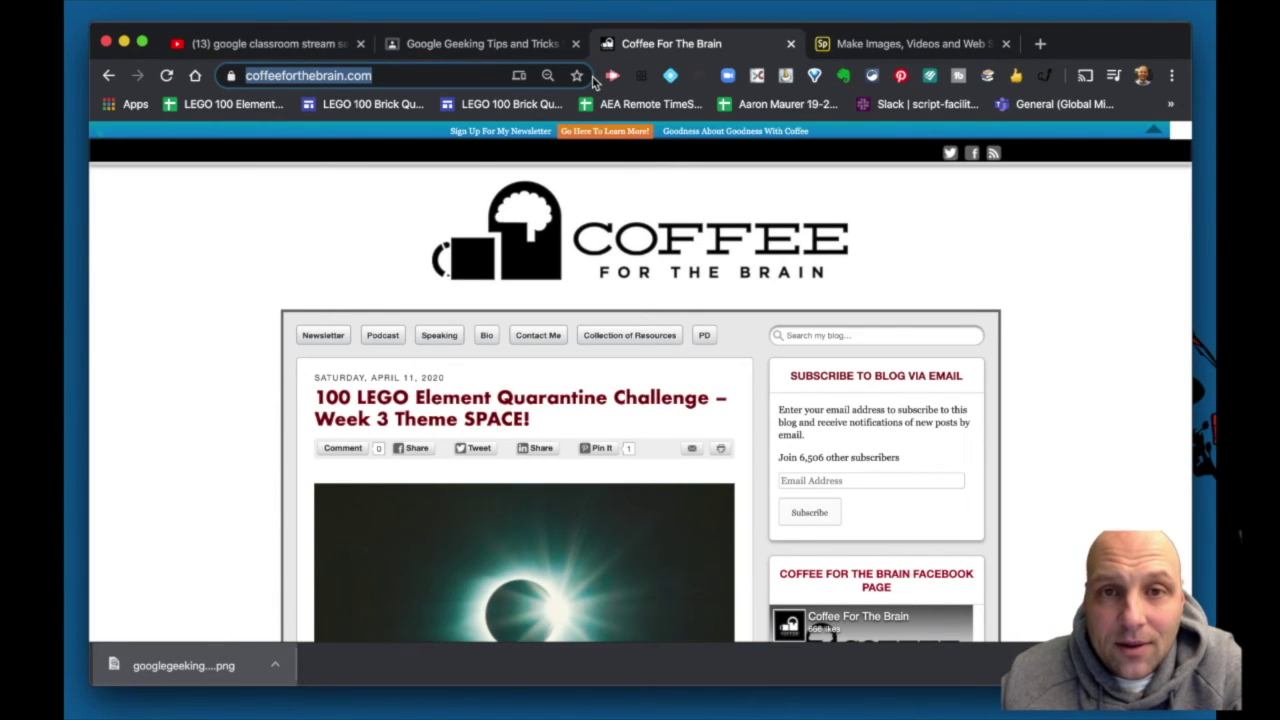
Shrink the visible extension icon area beside the address bar and hide the Library Extension and TubeBuddy icons in the Chrome menu.
drag(596, 78, 655, 76)
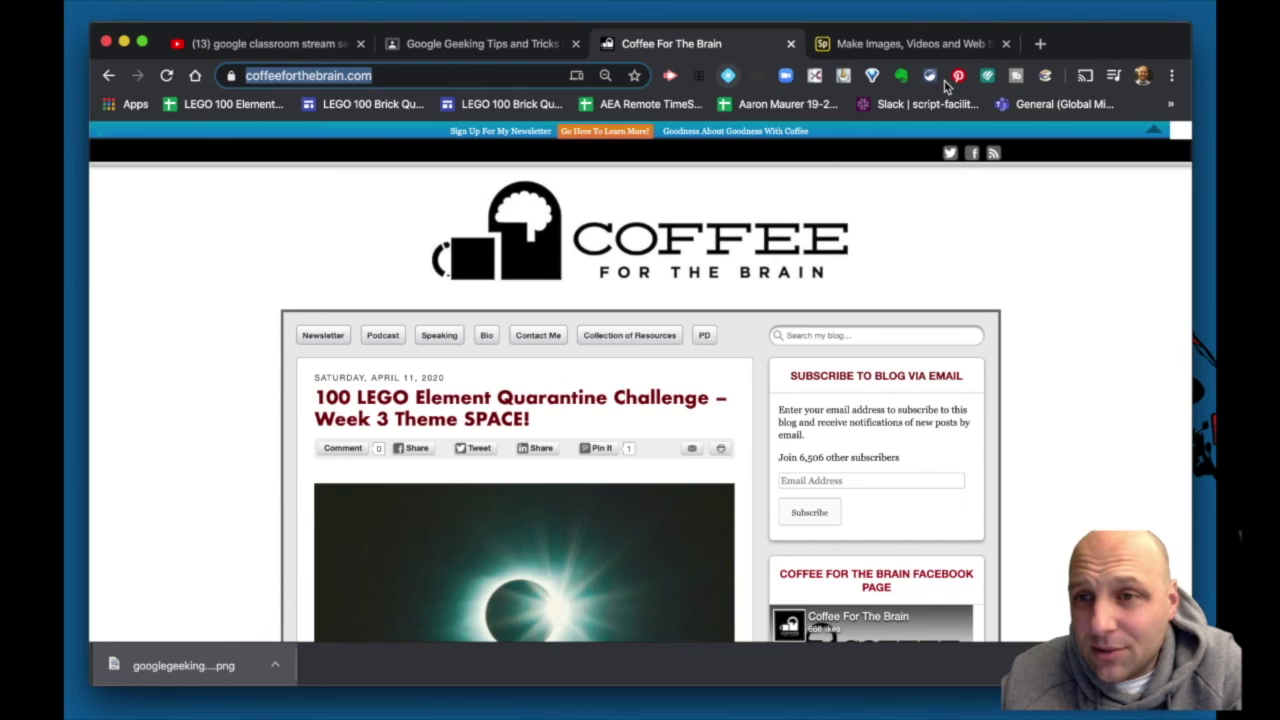
right_click(1045, 77)
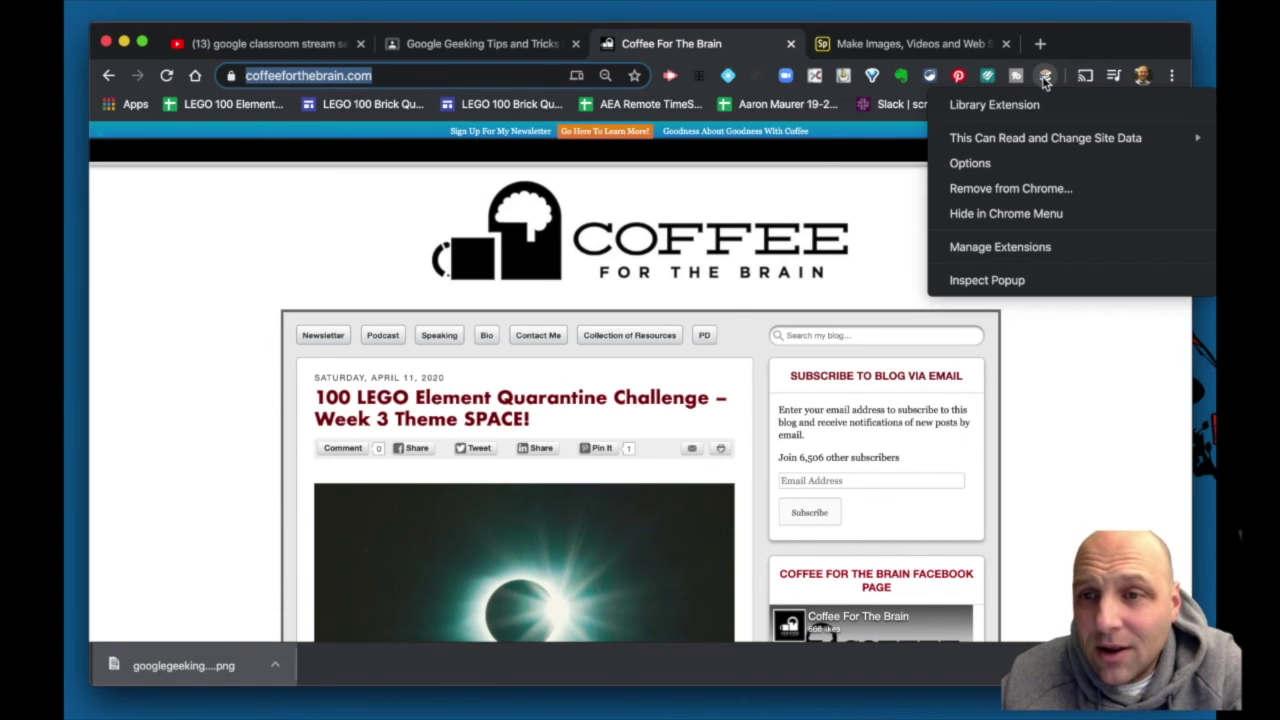
click(1020, 212)
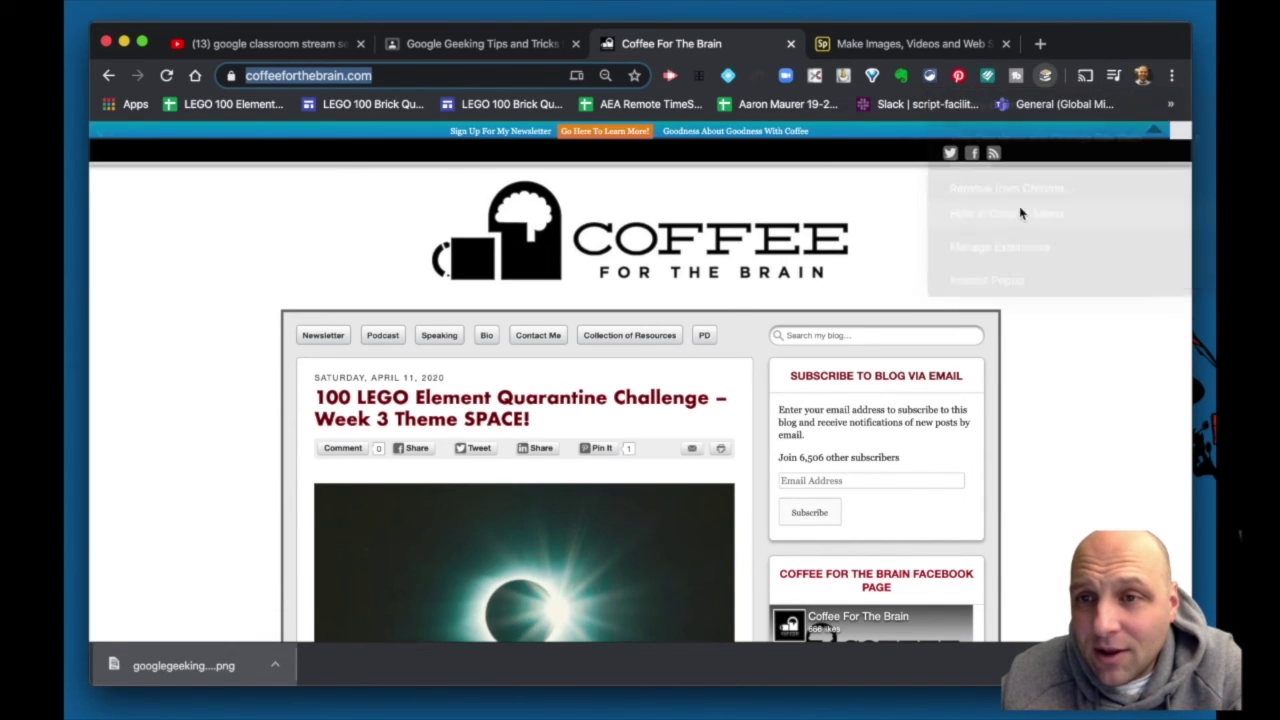
right_click(1045, 76)
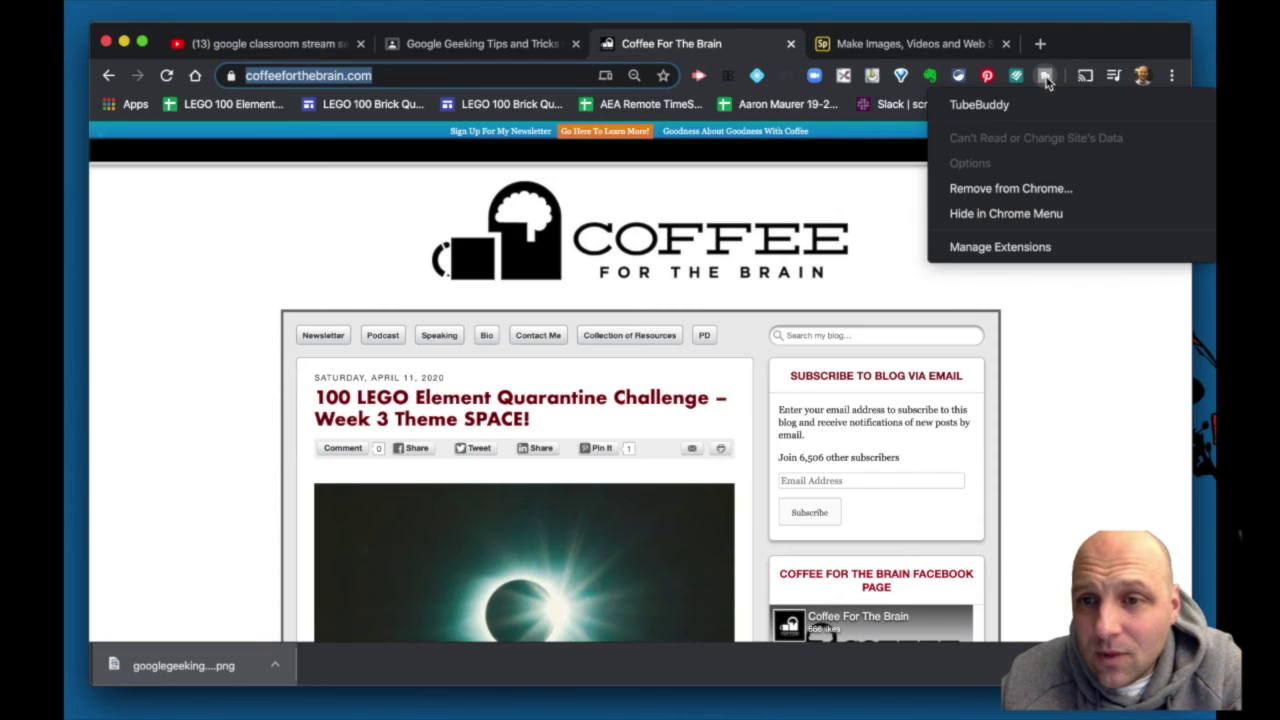
click(1020, 214)
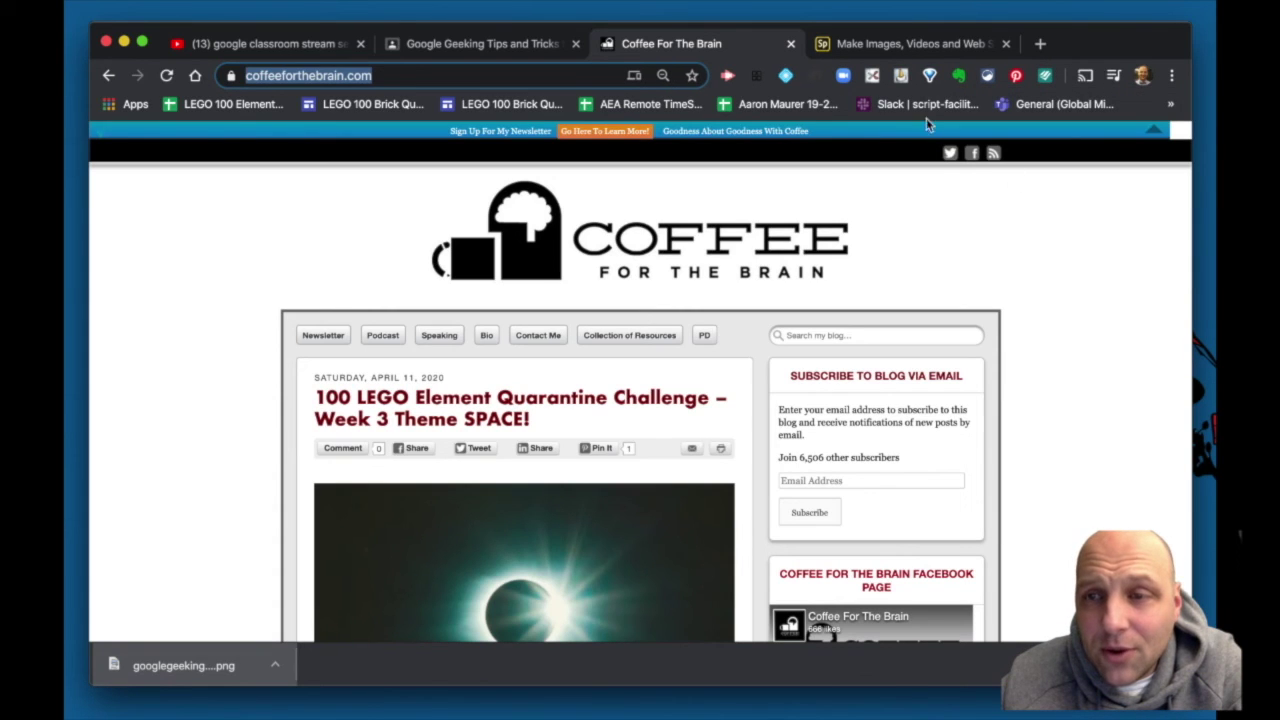
View the extension icons hidden in the Chrome menu and the Extensions management page, closing the page again.
click(1171, 76)
mouse_move(958, 423)
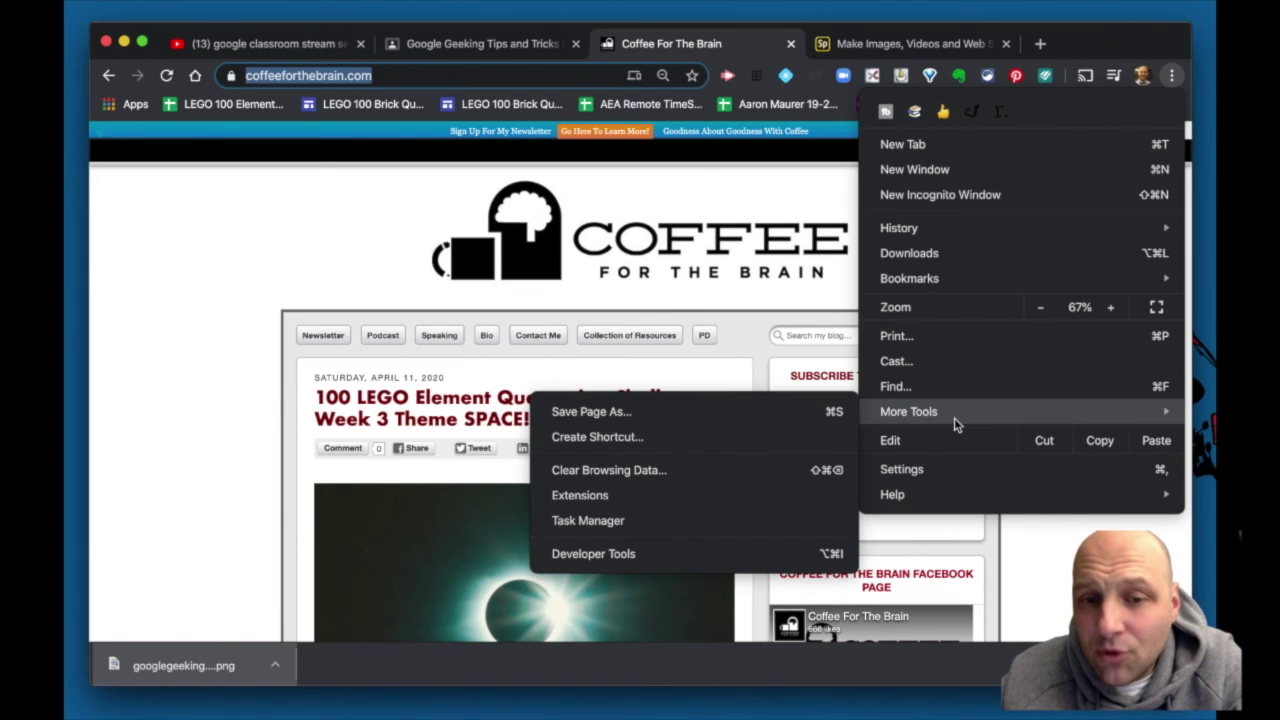
click(668, 500)
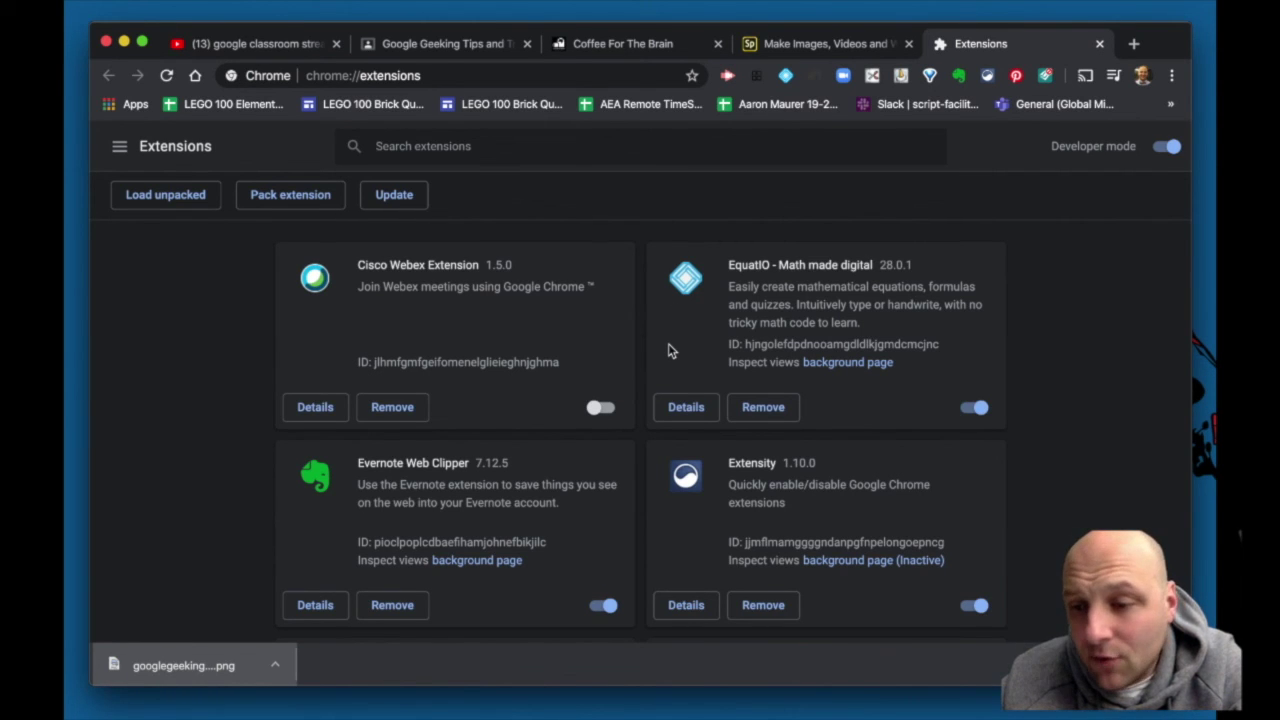
click(1100, 45)
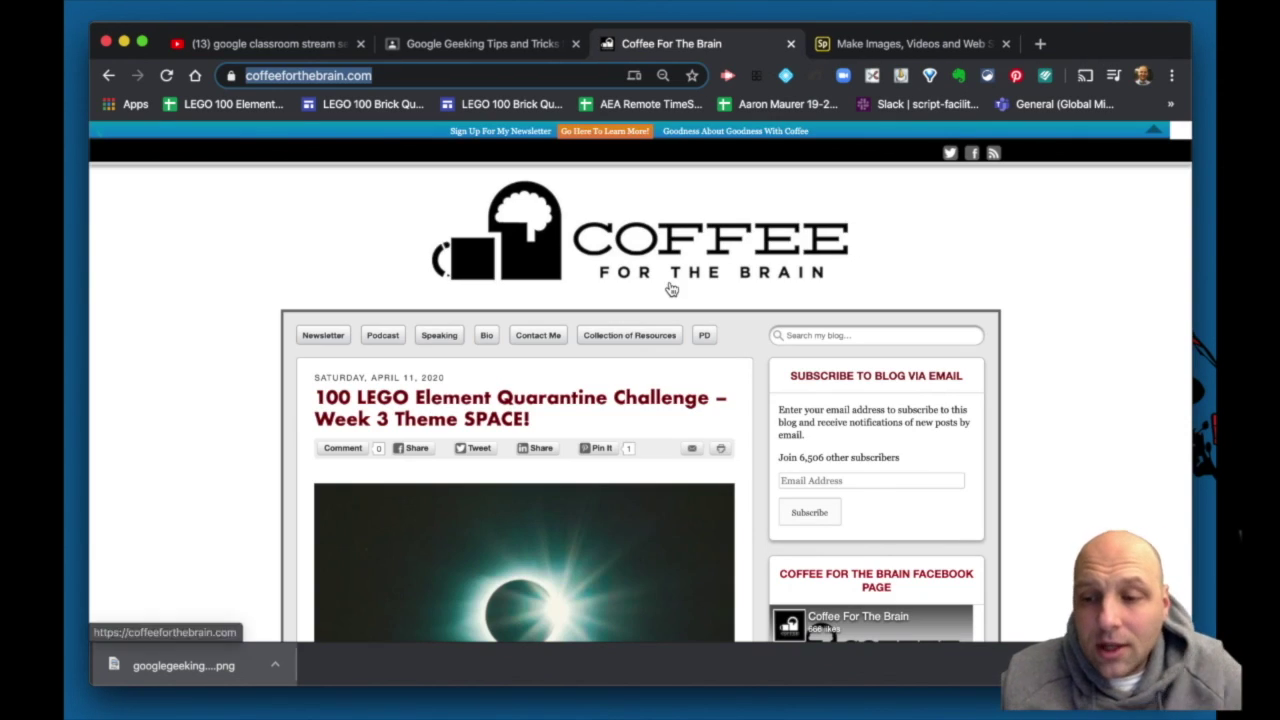